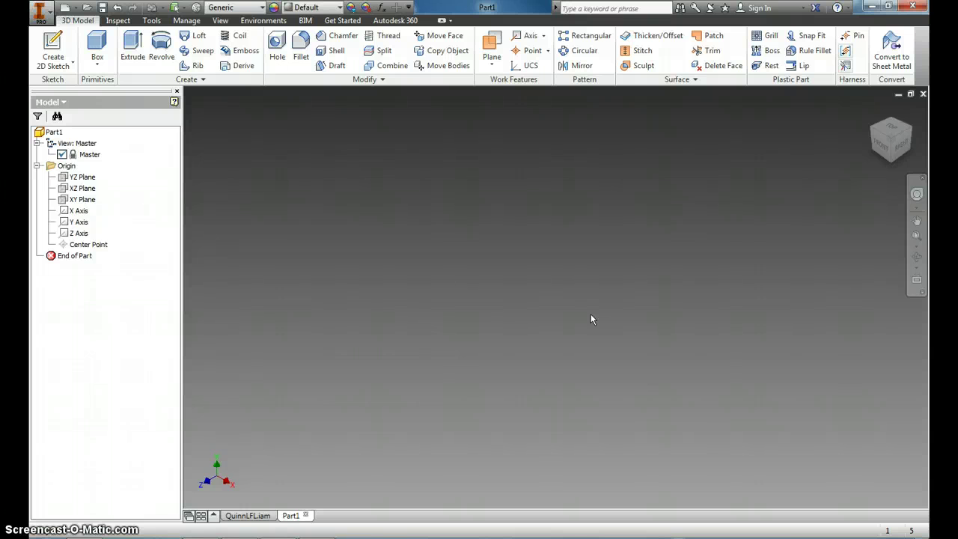
- Start a 2D sketch on the XY plane and turn the top view upright
click(53, 45)
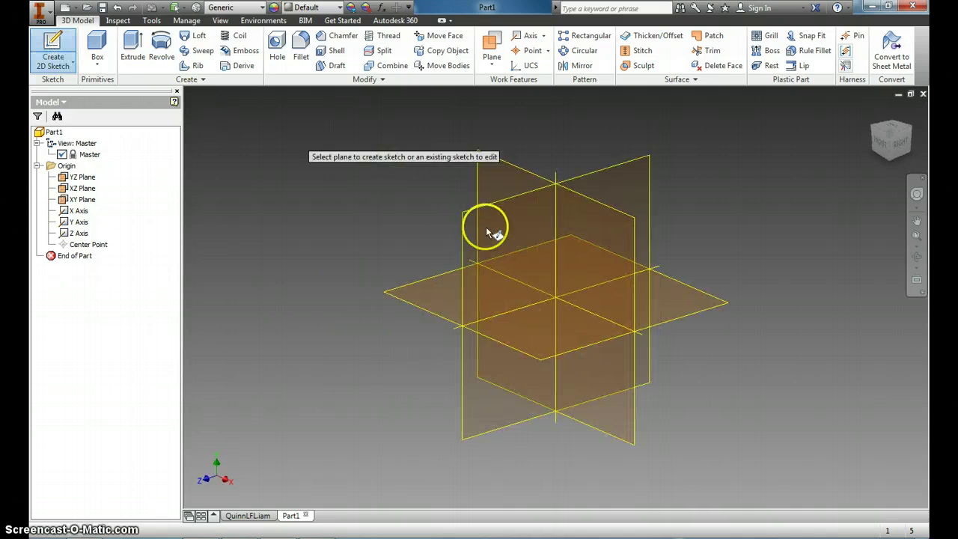
click(670, 304)
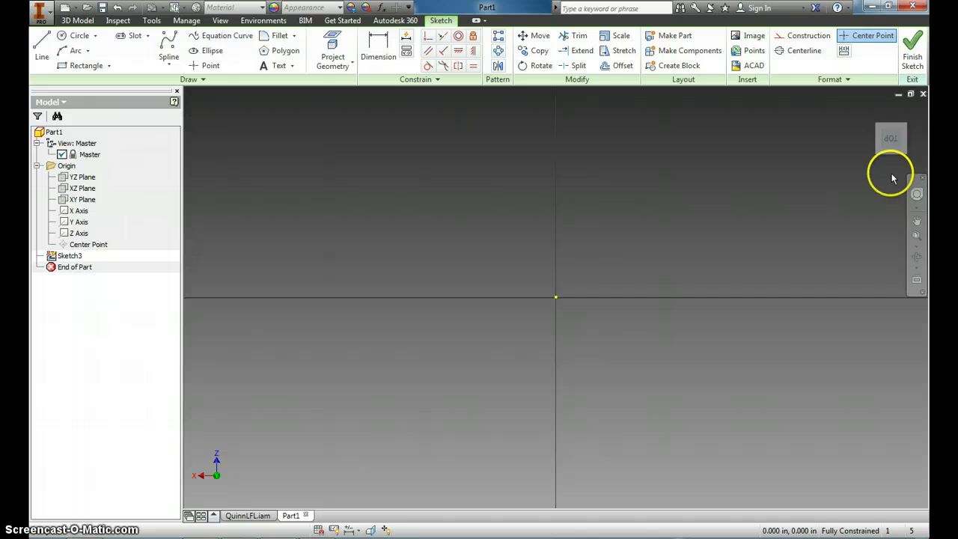
mouse_move(892, 161)
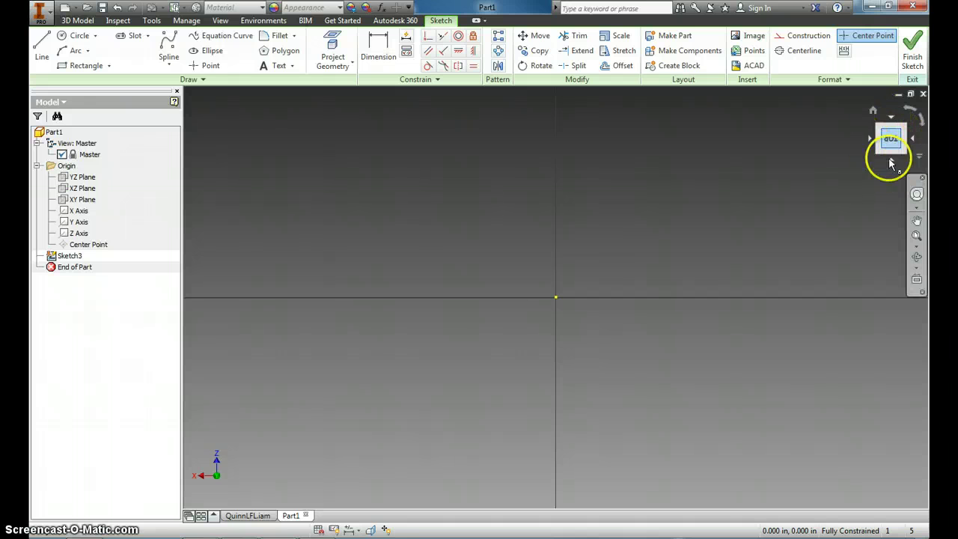
click(910, 114)
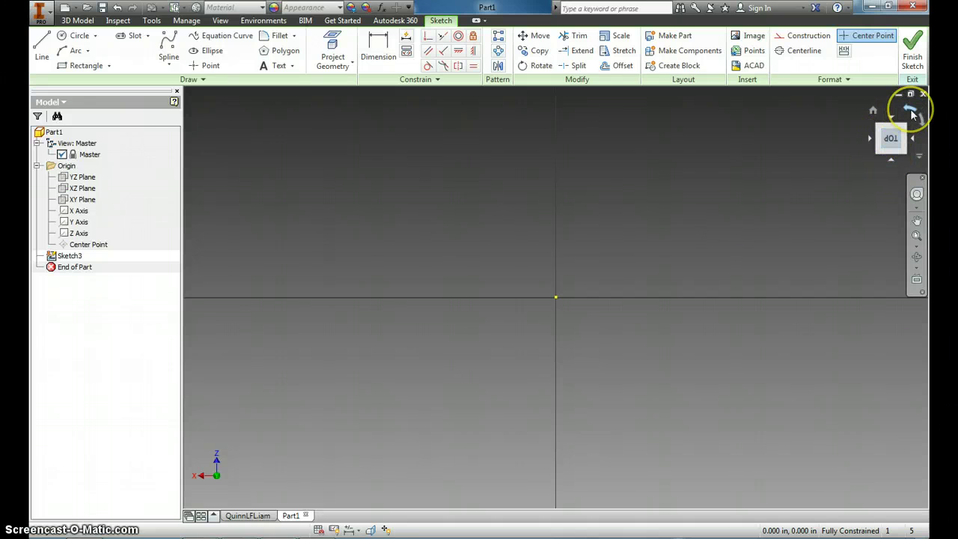
click(912, 114)
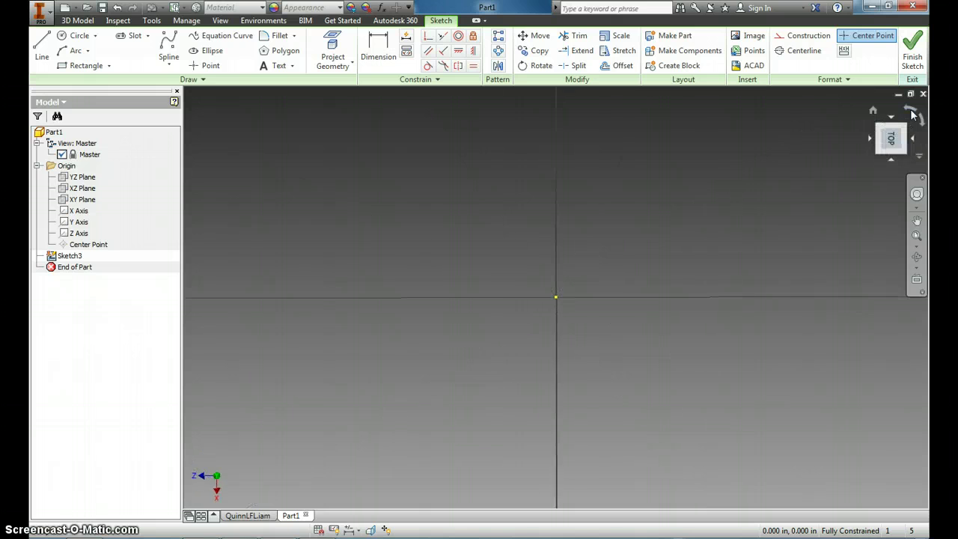
- Draw a rectangle starting at the sketch origin
click(85, 66)
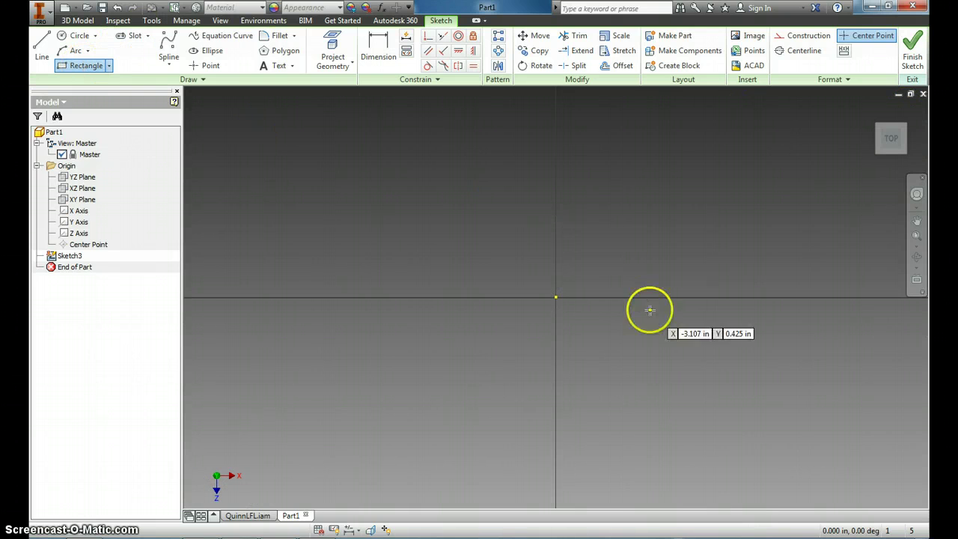
click(555, 297)
click(758, 122)
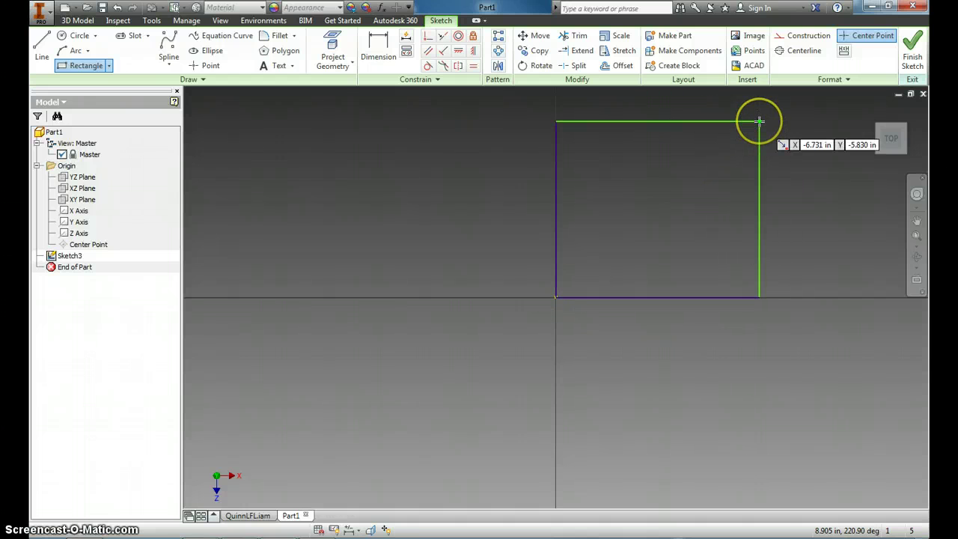
- Dimension the rectangle's left edge to 7 and add a width dimension on the bottom edge
click(379, 47)
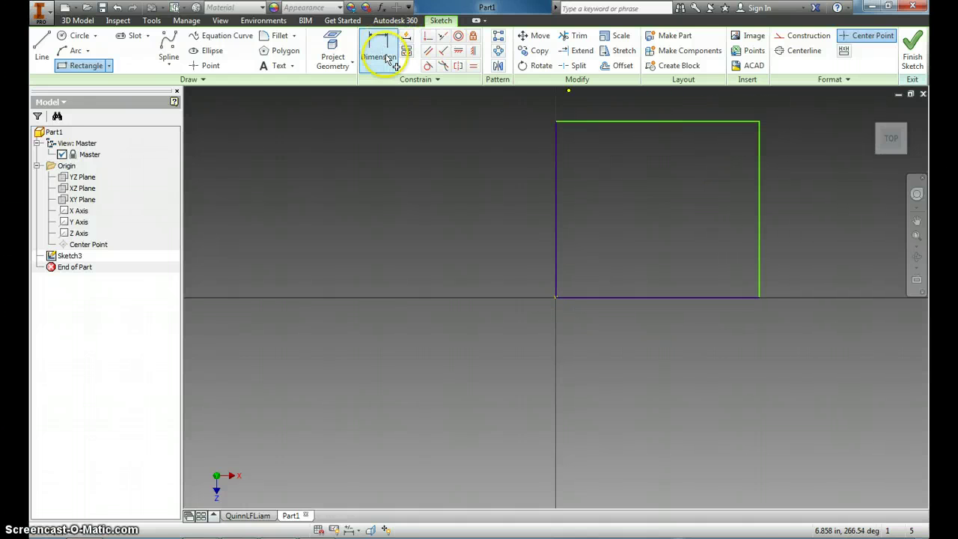
click(553, 223)
click(541, 216)
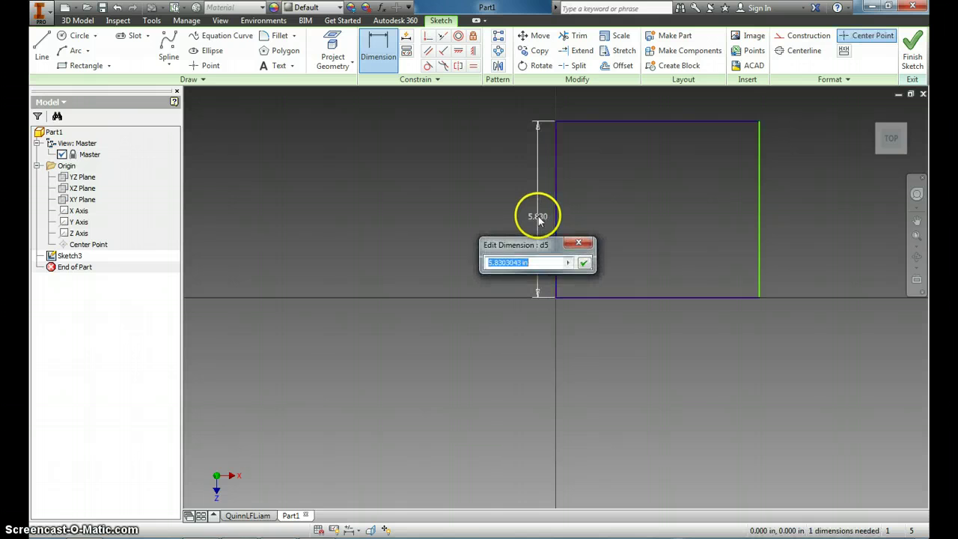
text(7)
key(Return)
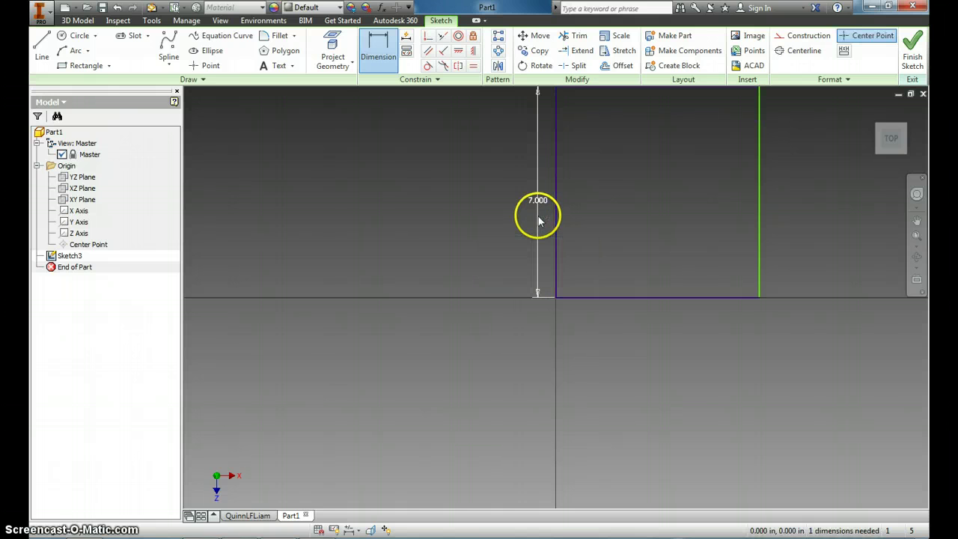
click(660, 314)
click(656, 330)
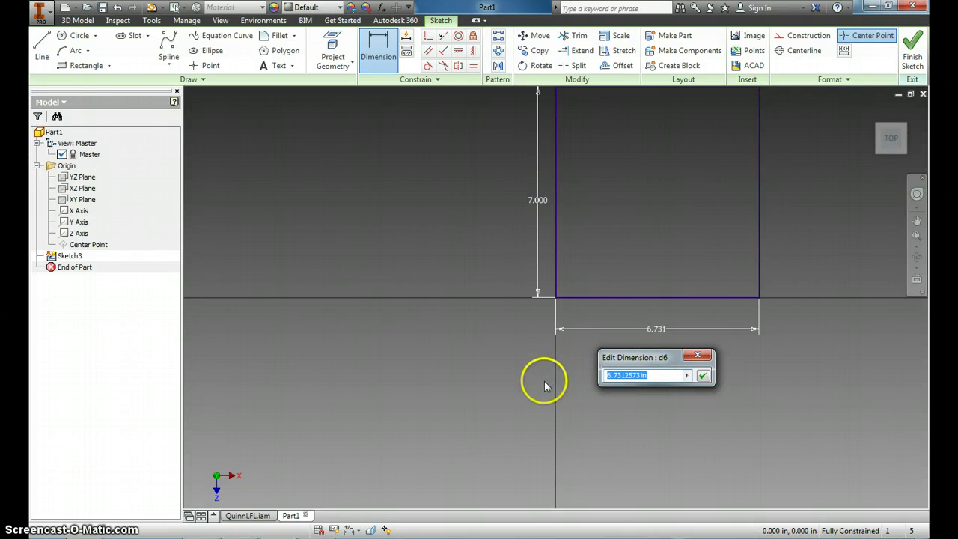
- Drive the width by height parameter d5, then change the height from 7 to 8
key(BackSpace)
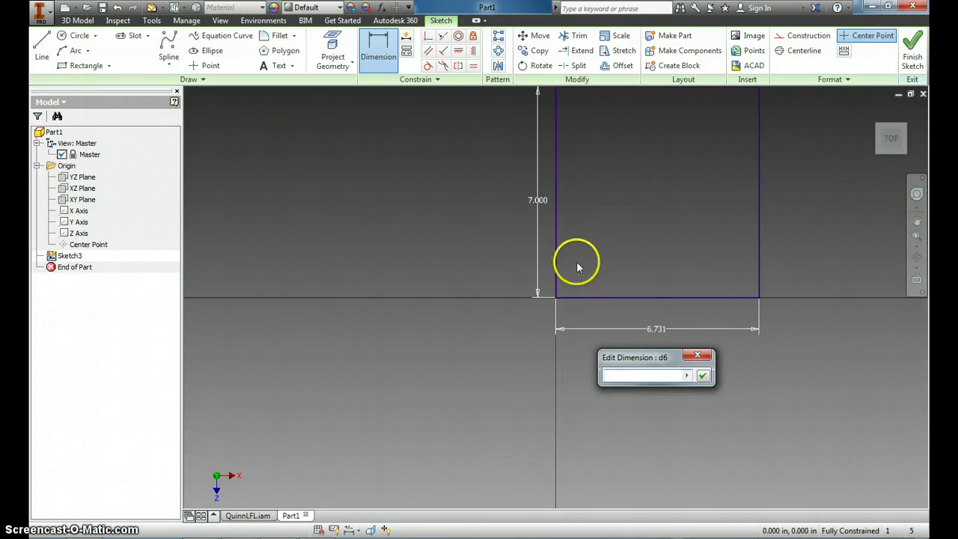
click(539, 201)
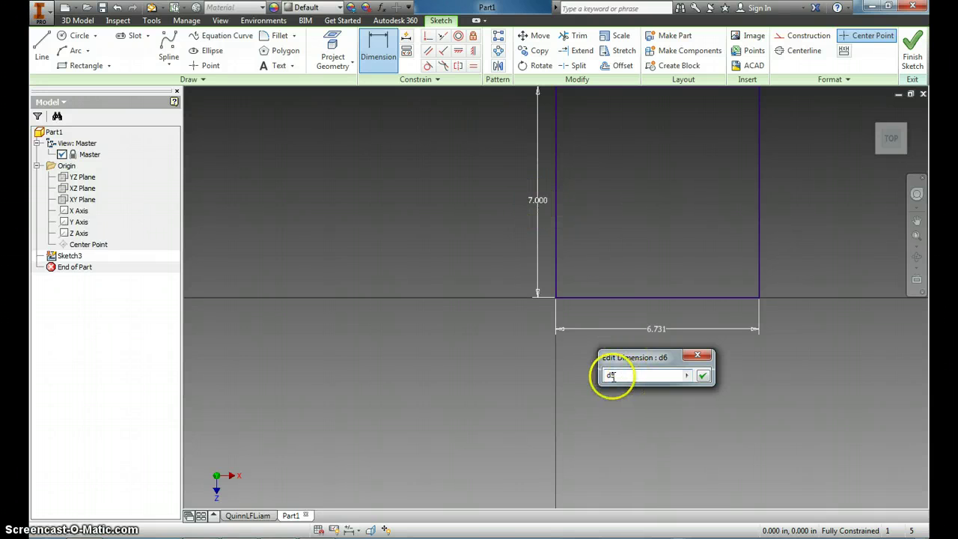
click(701, 376)
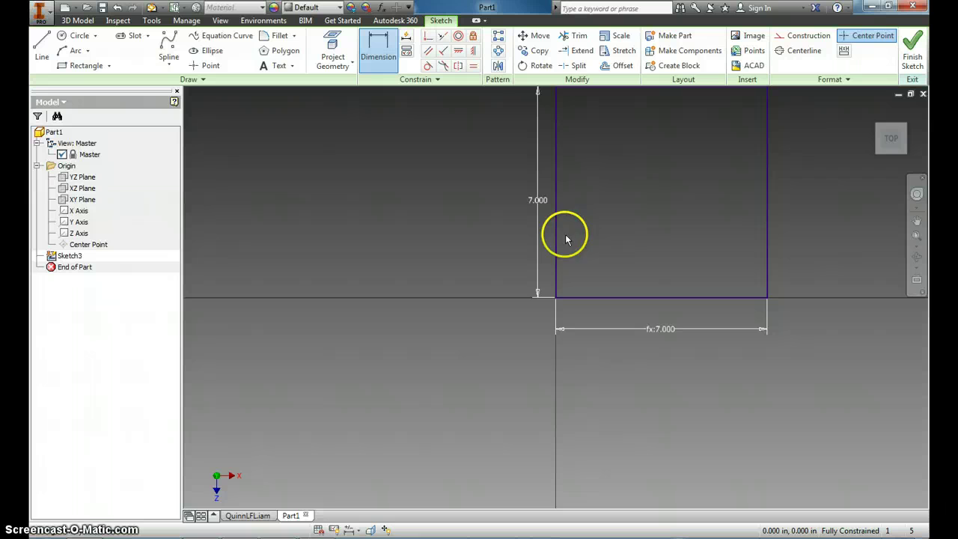
double_click(536, 200)
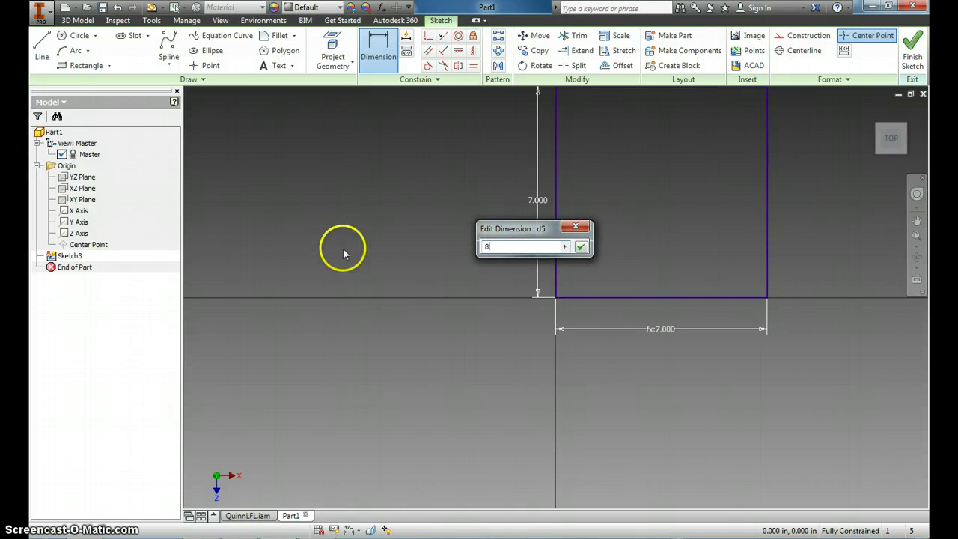
key(Return)
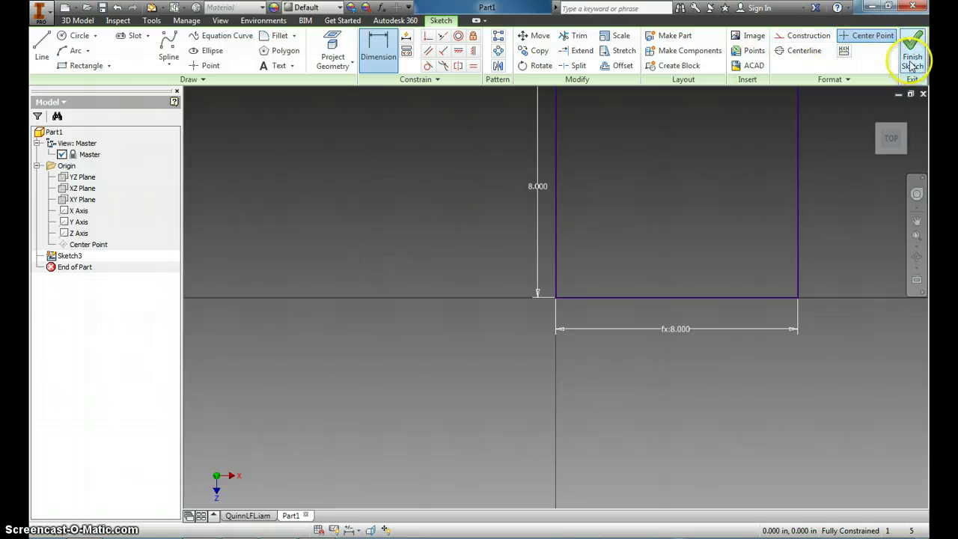
- Refit the top view and draw an inner rectangle inside the 8.000 square
click(890, 139)
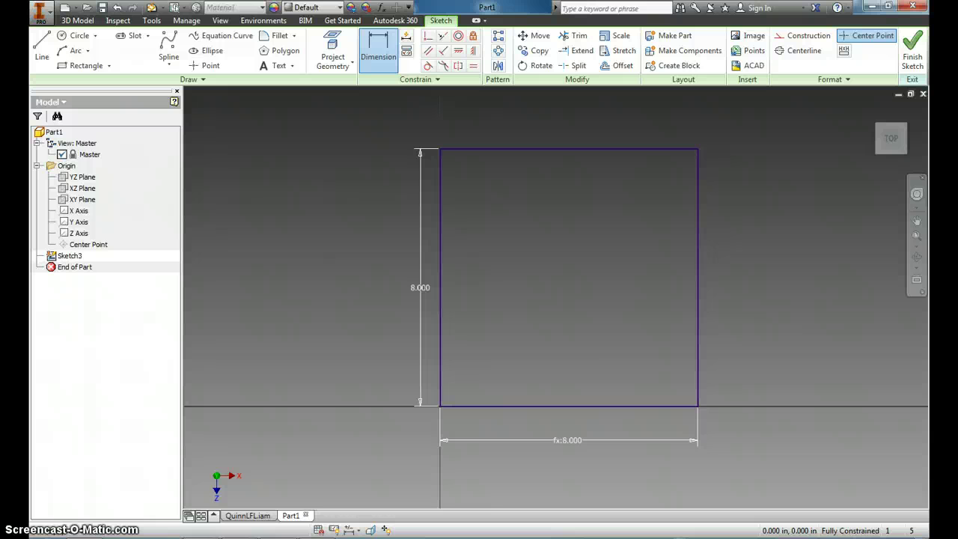
click(82, 65)
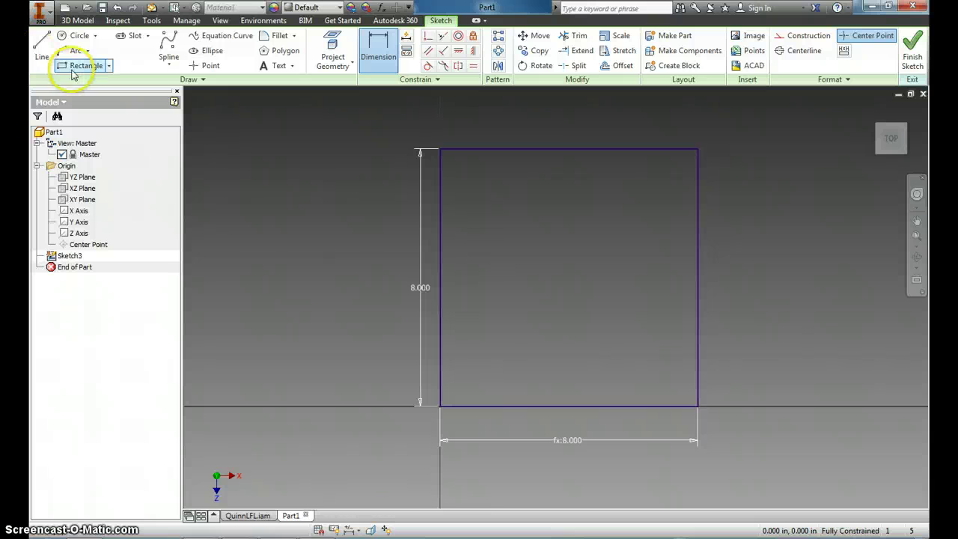
click(463, 172)
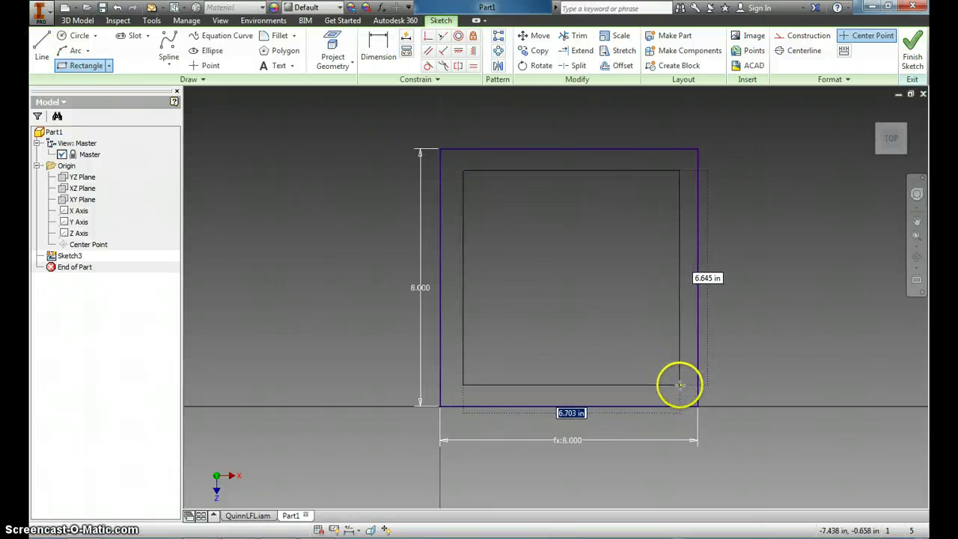
click(680, 386)
- Dimension the inner rectangle's top and right edges to 5 each
click(377, 46)
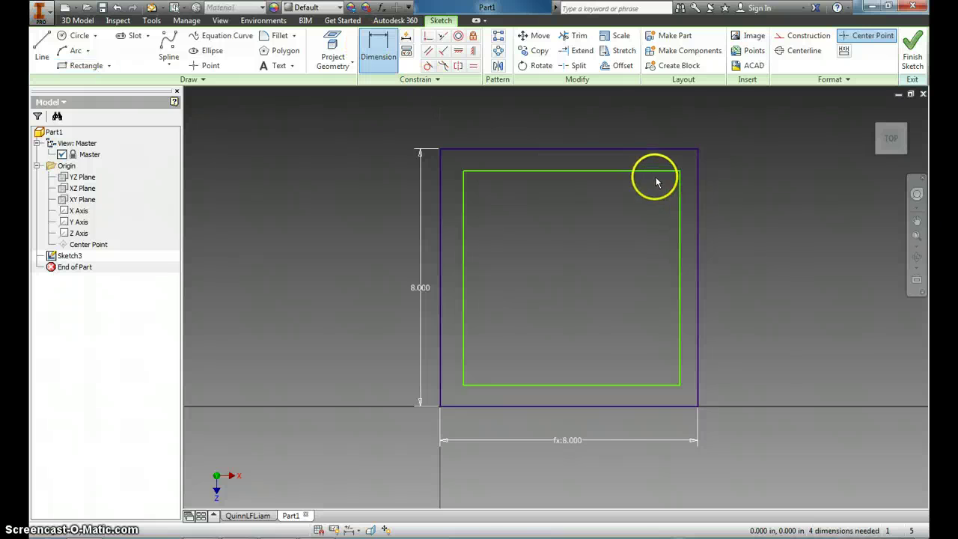
click(649, 170)
click(582, 129)
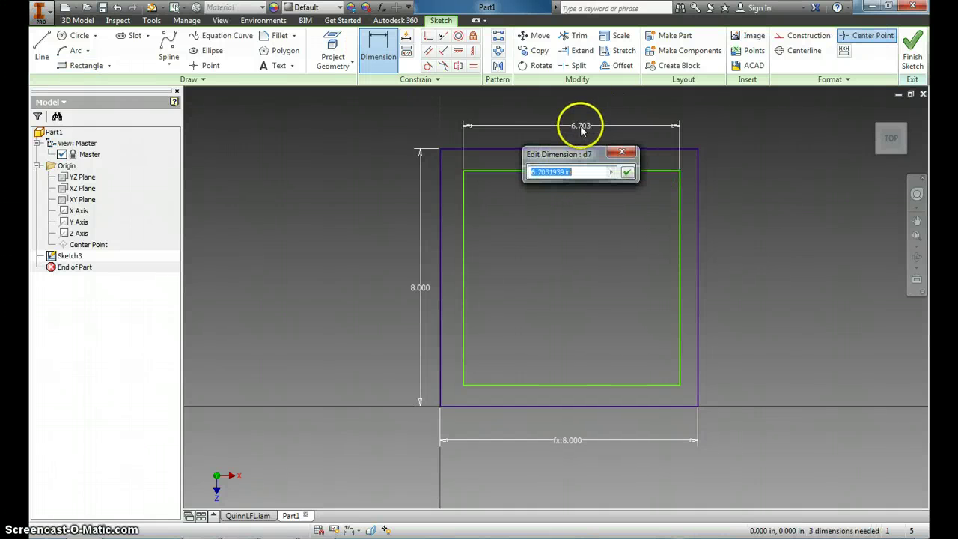
text(5)
key(Return)
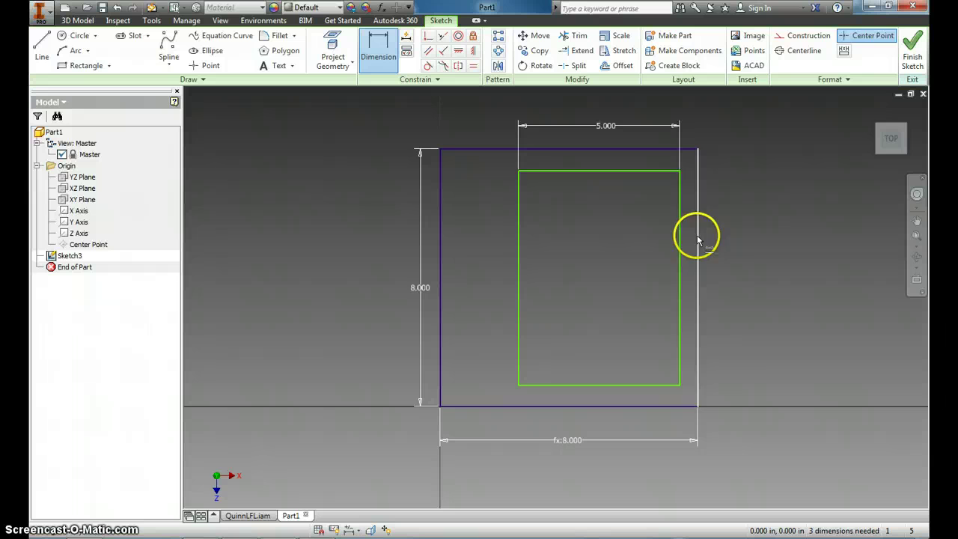
click(679, 247)
click(746, 265)
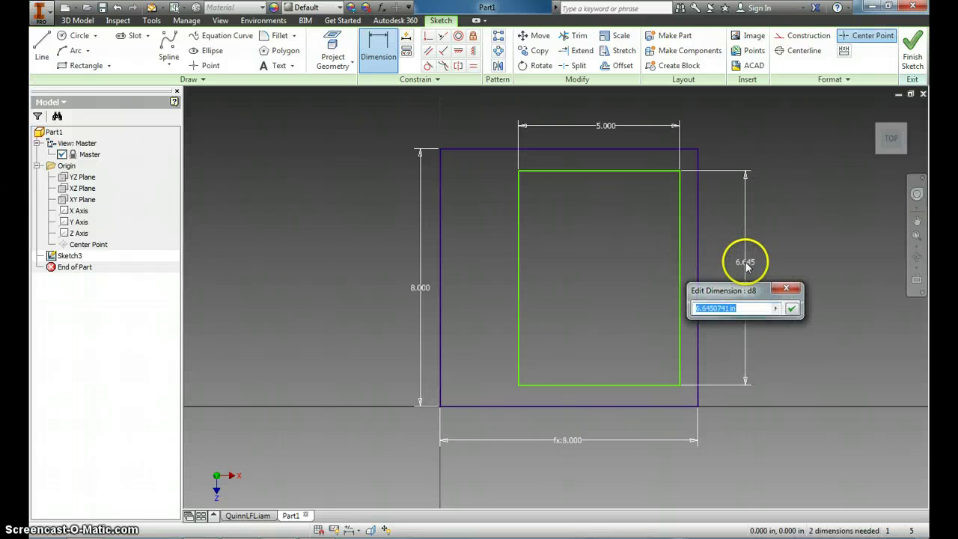
text(5)
key(Return)
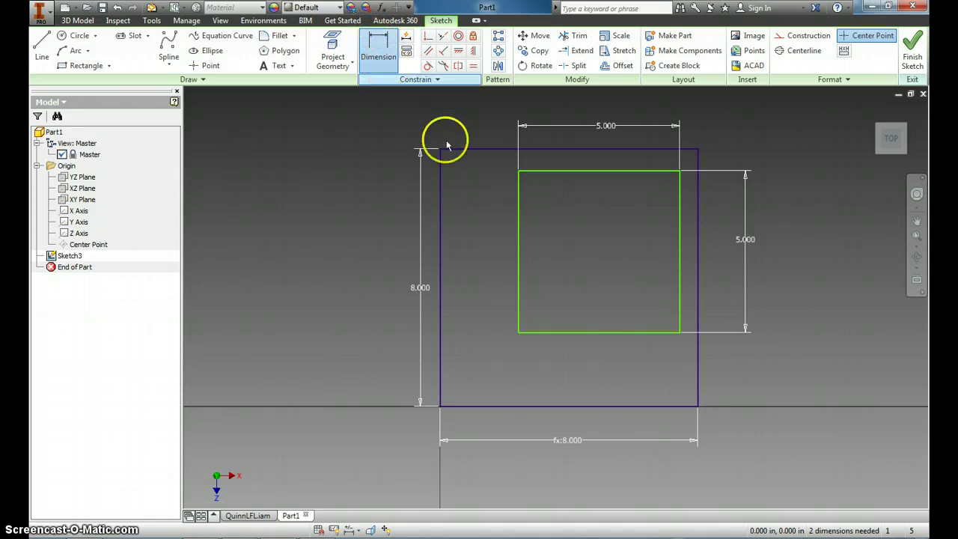
- Add a dimension for the gap between the inner and outer squares' bottom edges
click(598, 332)
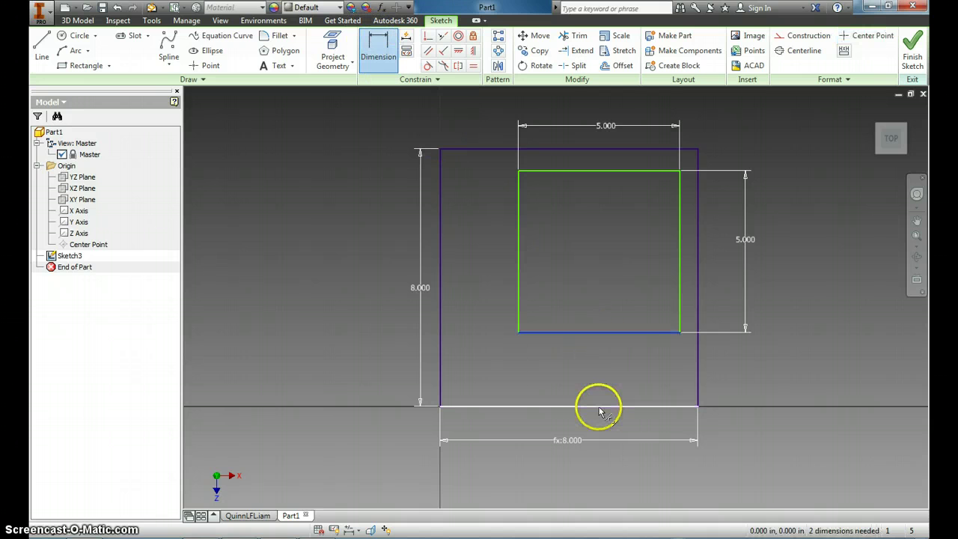
click(605, 405)
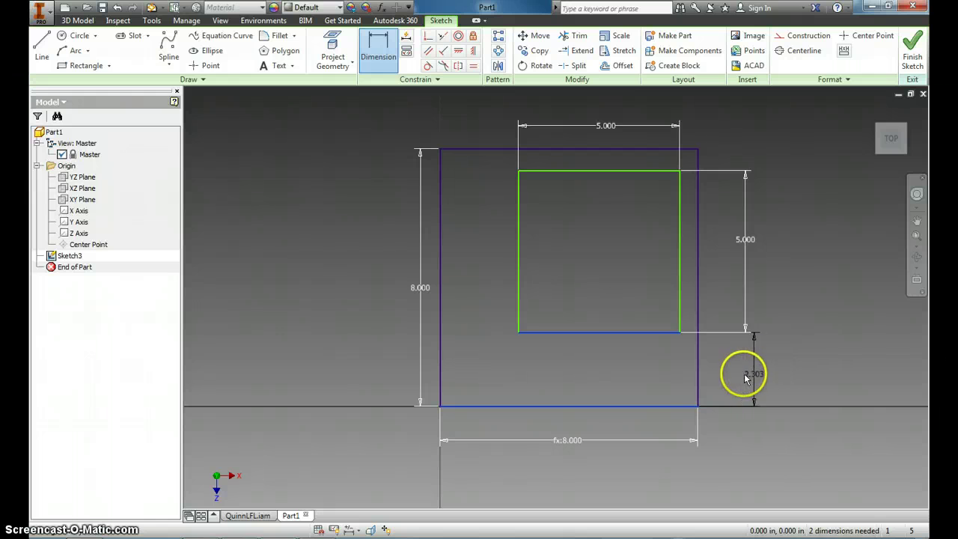
click(744, 378)
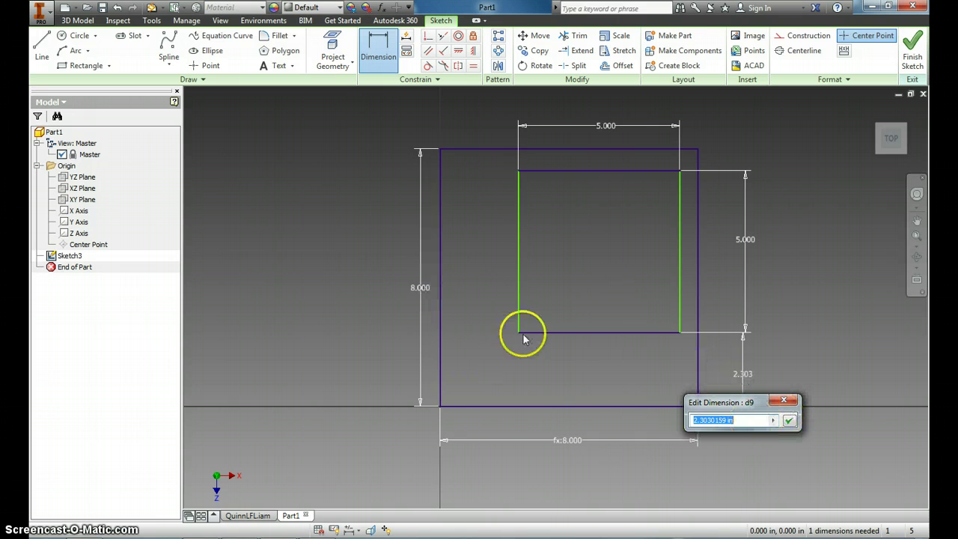
click(419, 288)
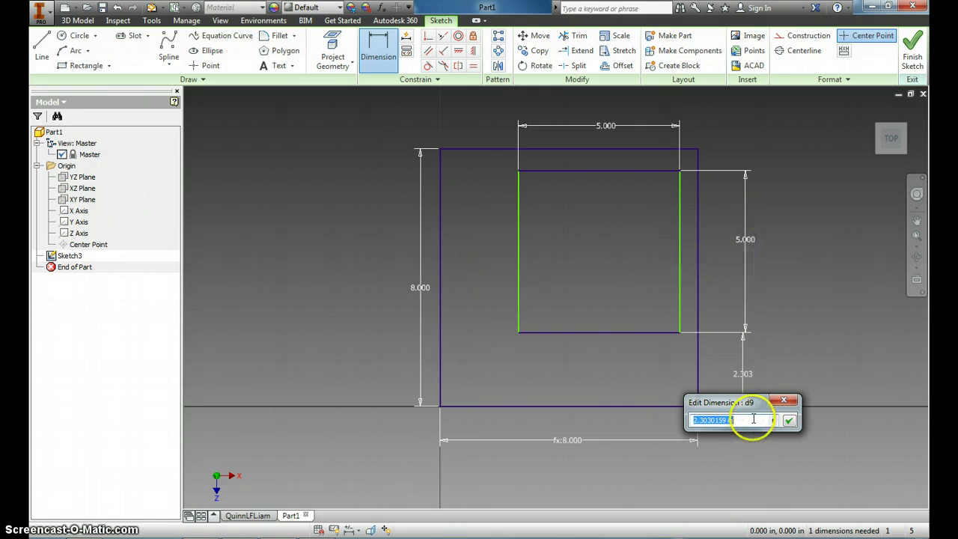
- Replace the gap value with the formula (d5/2)-(d8/2), giving 1.500
click(711, 420)
key(ctrl+a)
key(BackSpace)
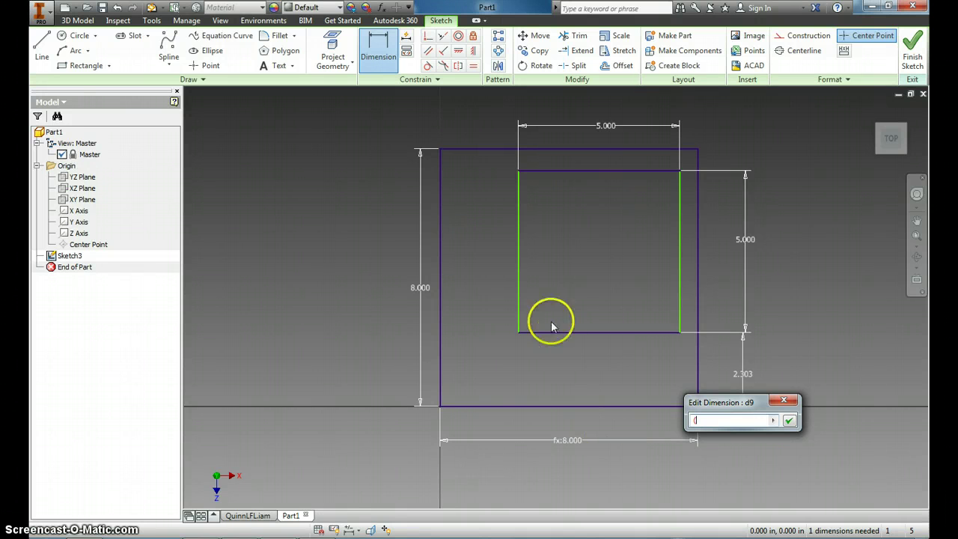
click(424, 291)
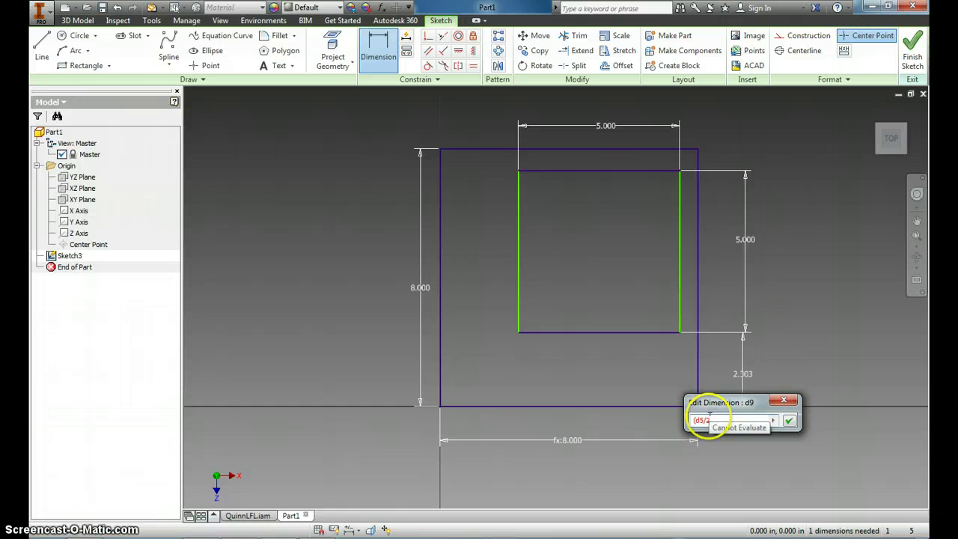
text(/2))
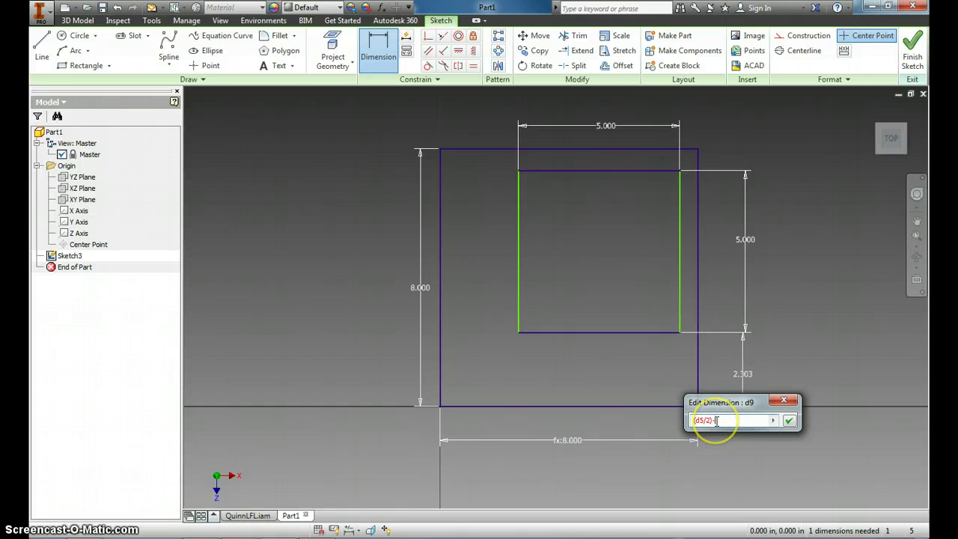
text(-)
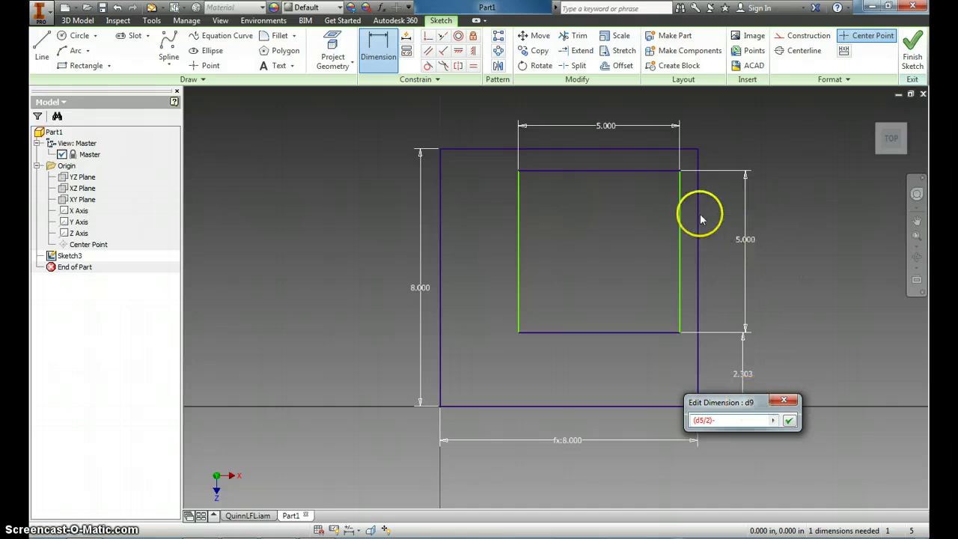
click(747, 240)
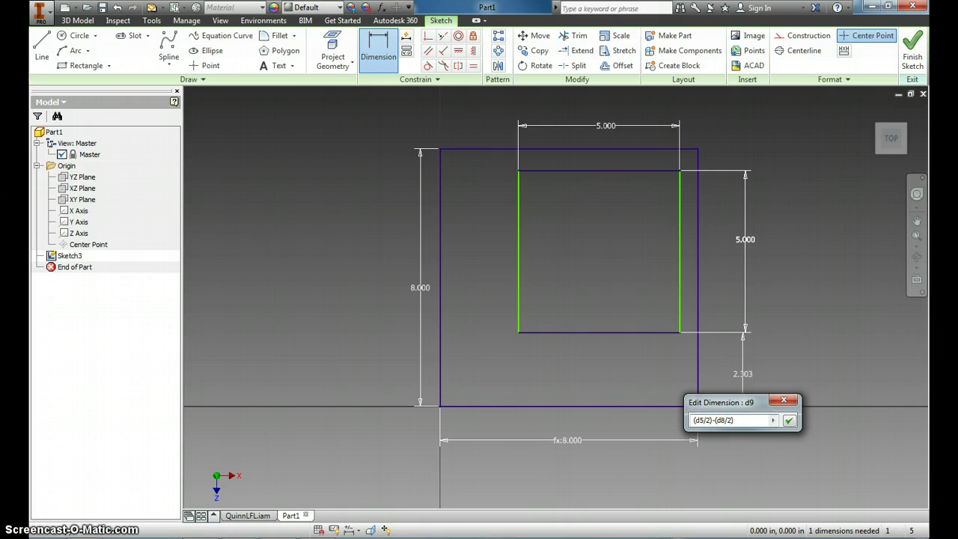
key(Return)
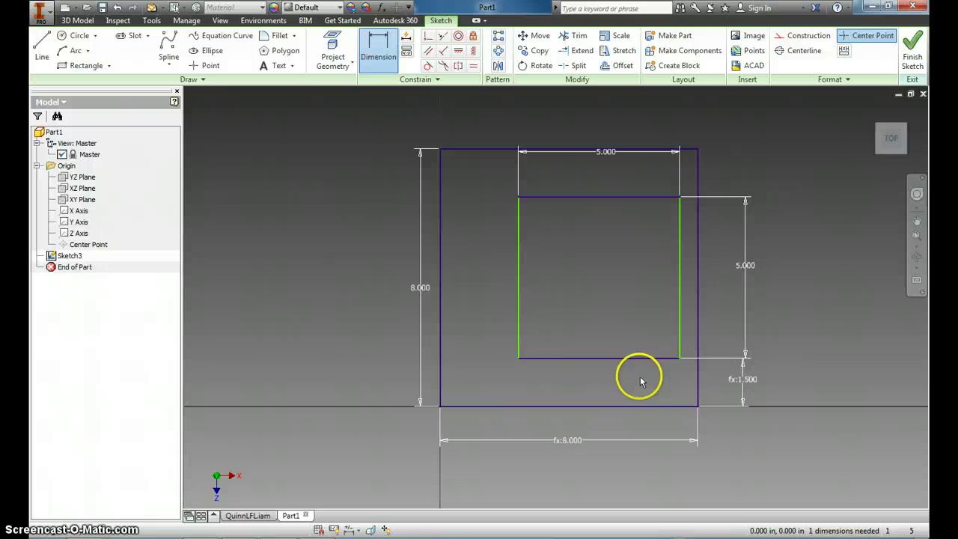
- Dimension the gap between the right edges and drive it with d6/2-d7/2, giving 1.500
click(679, 335)
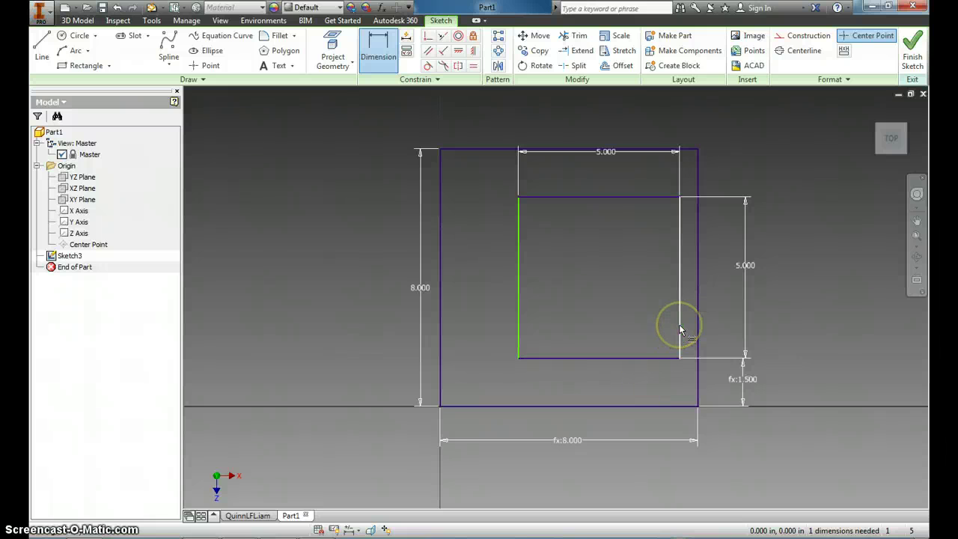
click(701, 321)
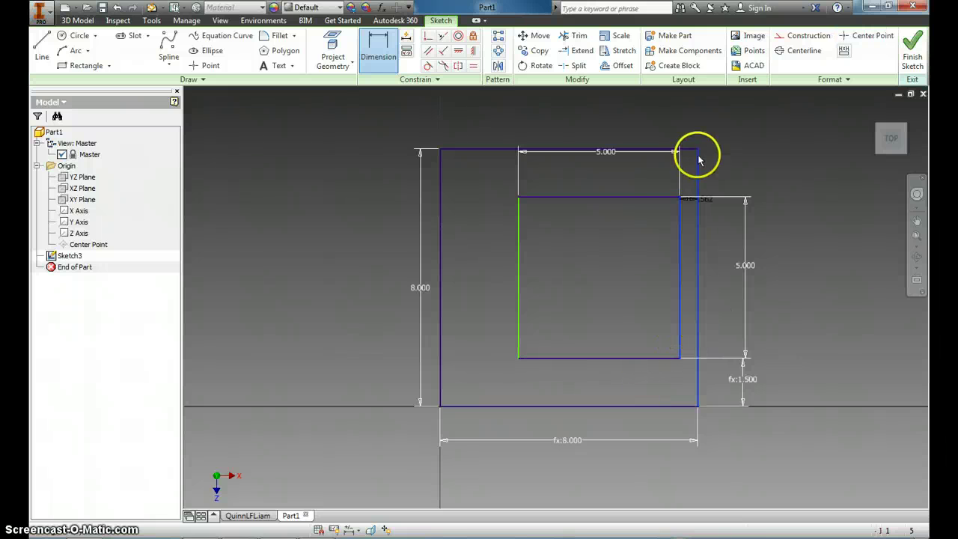
click(691, 125)
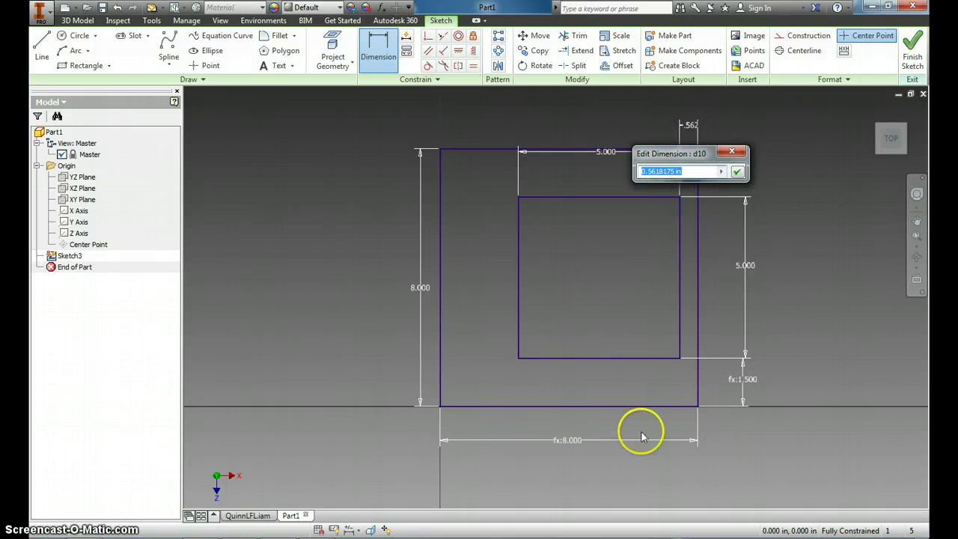
click(586, 442)
text(/)
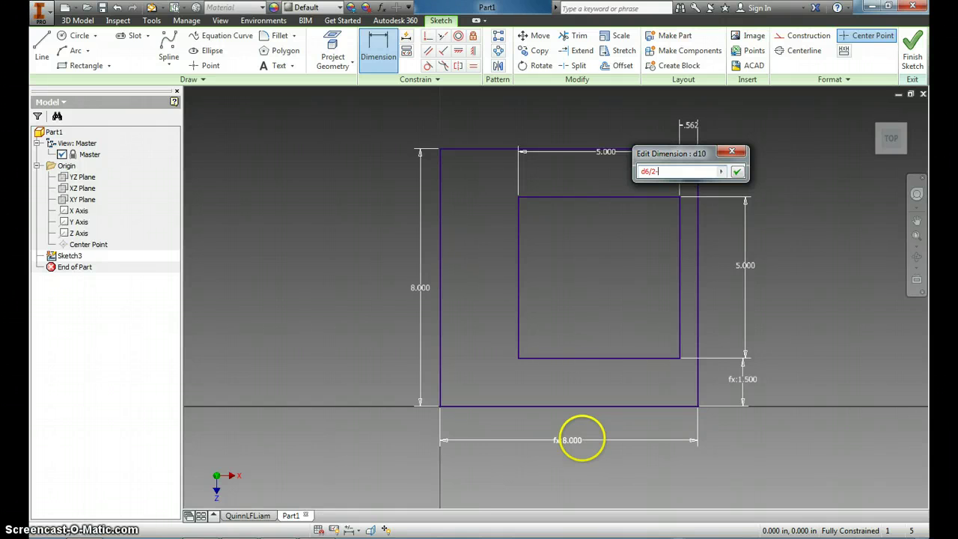
text(2-)
click(607, 153)
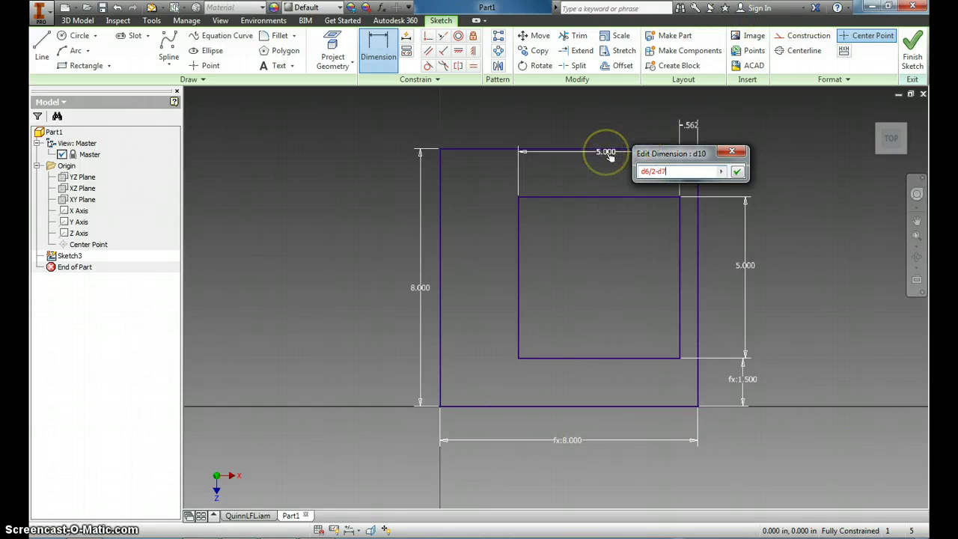
text(/2)
key(Return)
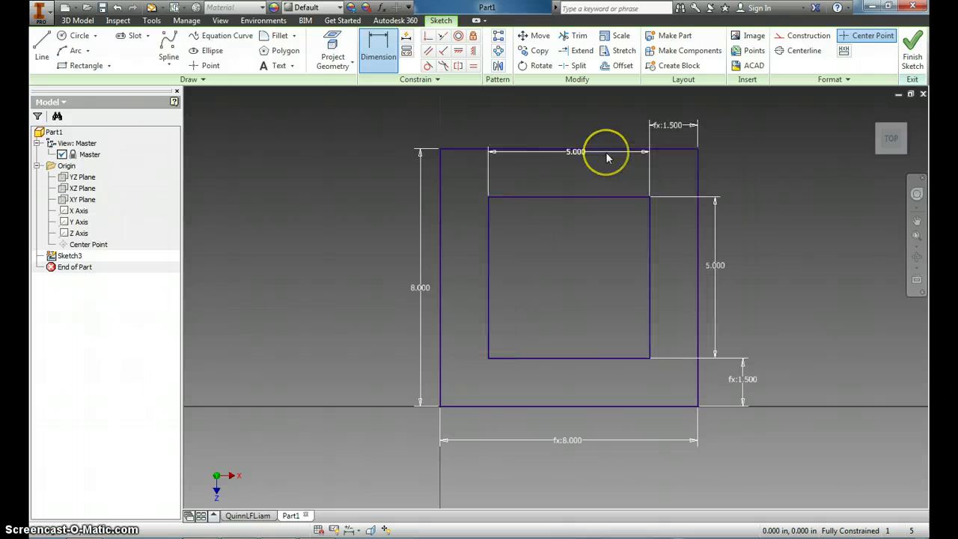
- Correct the right-gap formula to (d6 / 2 ul) - (d7 / 2 ul), still 1.500
double_click(677, 126)
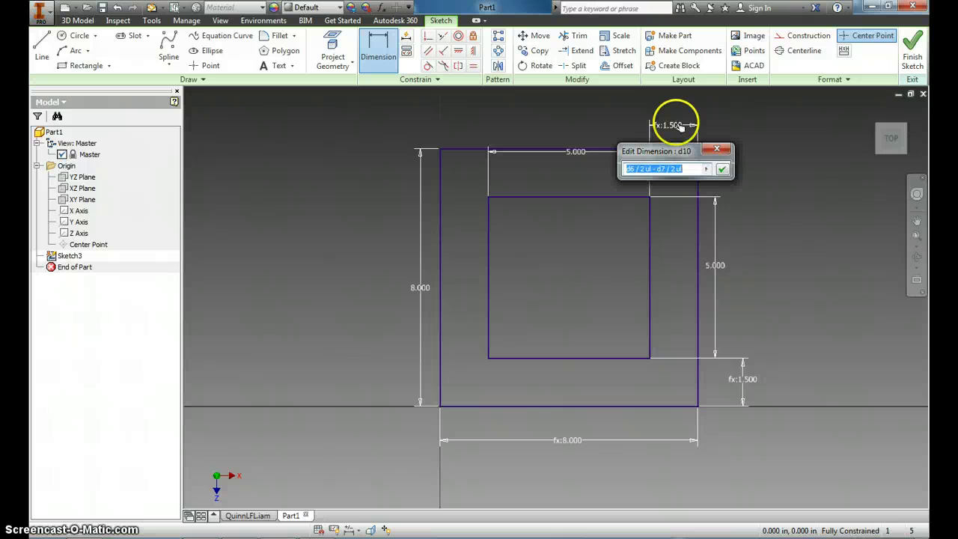
click(657, 169)
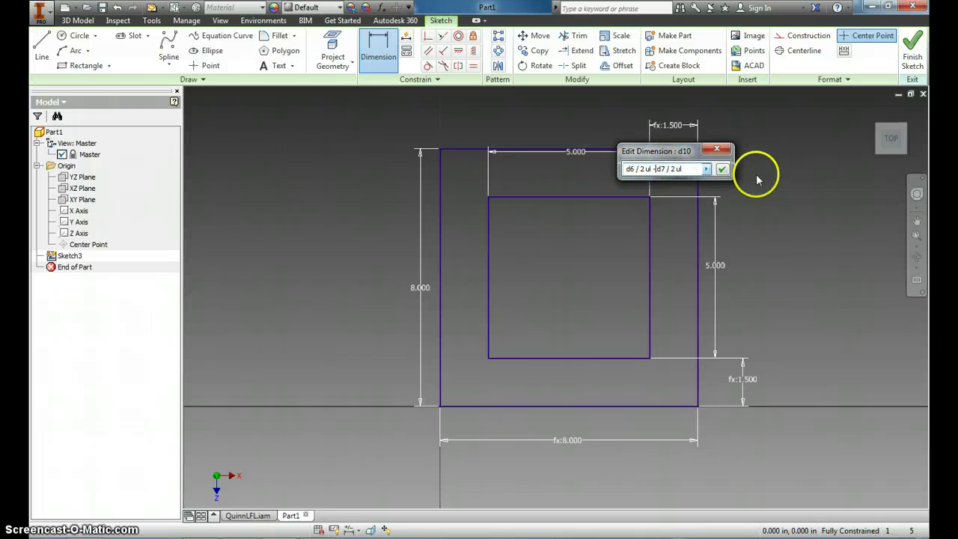
text(*)
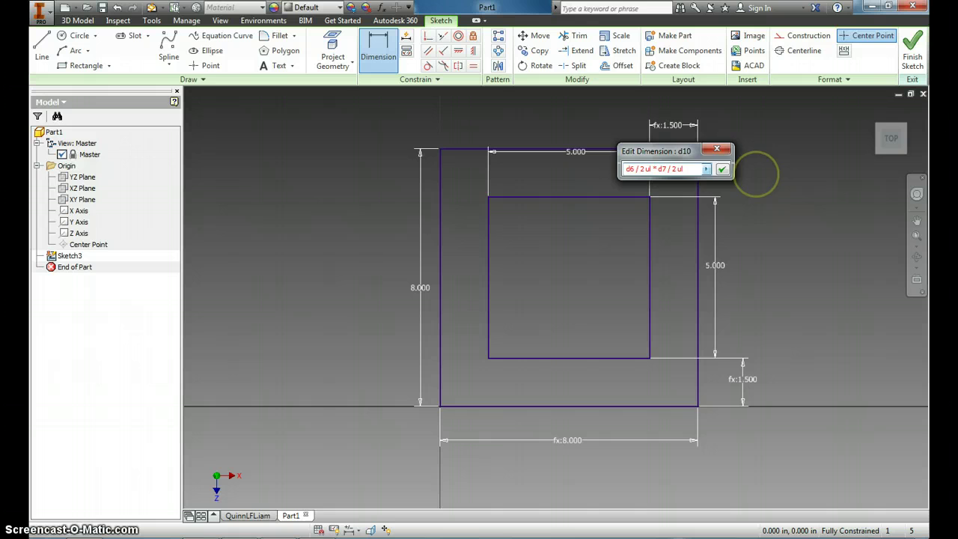
key(Return)
key(Return)
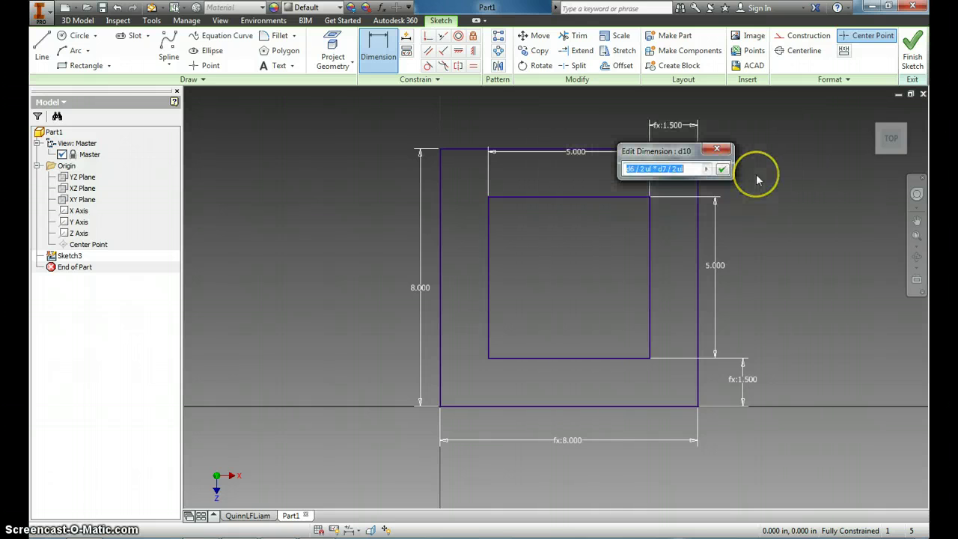
click(694, 170)
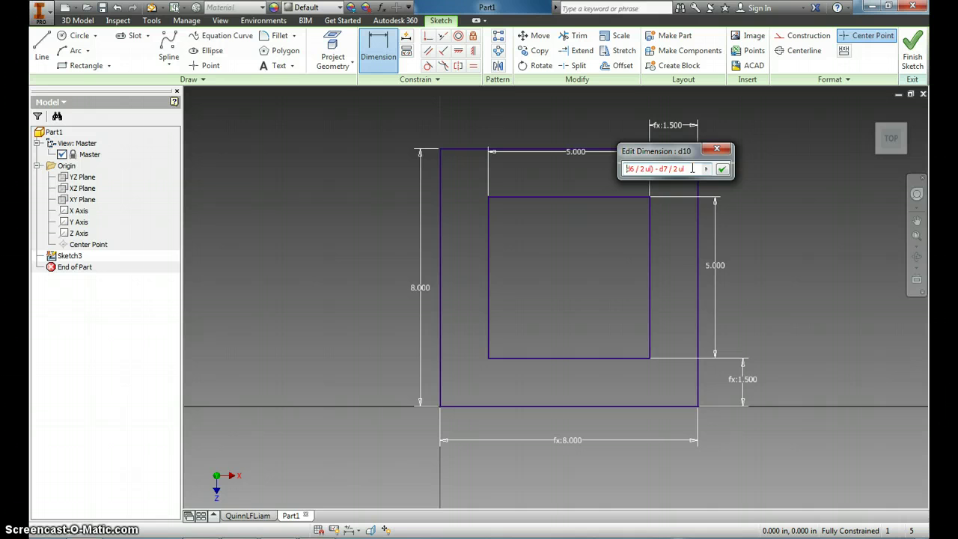
text(()
key(Return)
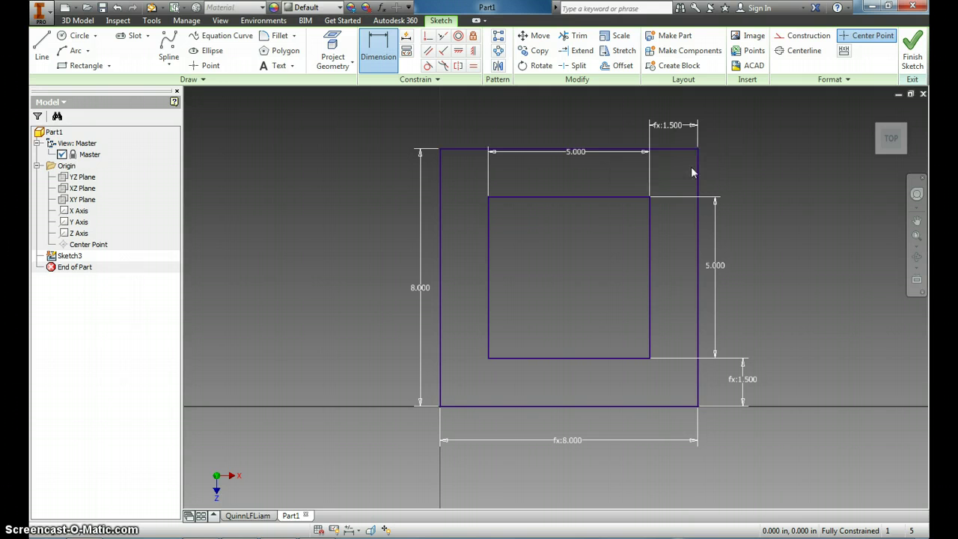
- Finish the sketch and extrude the ring between the squares 1/2 inch
click(919, 47)
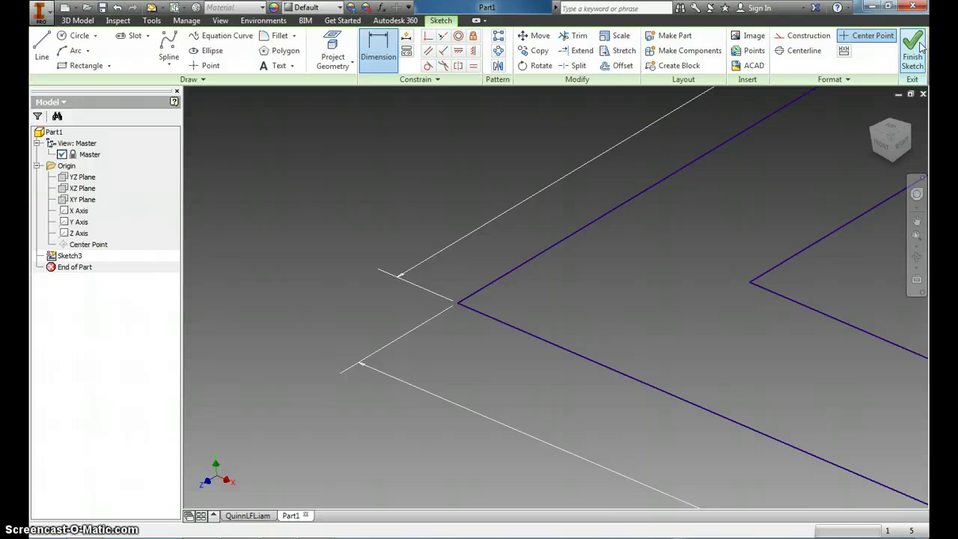
click(873, 112)
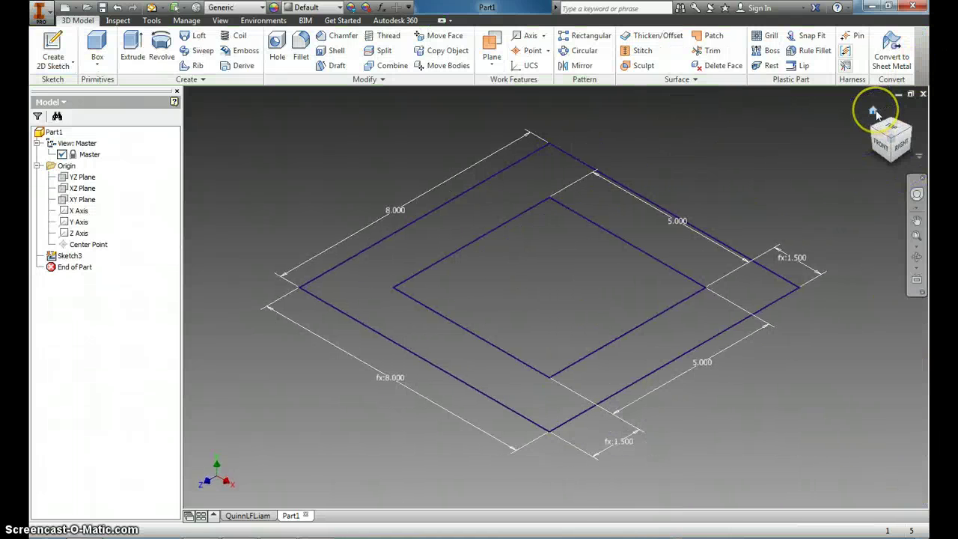
click(128, 46)
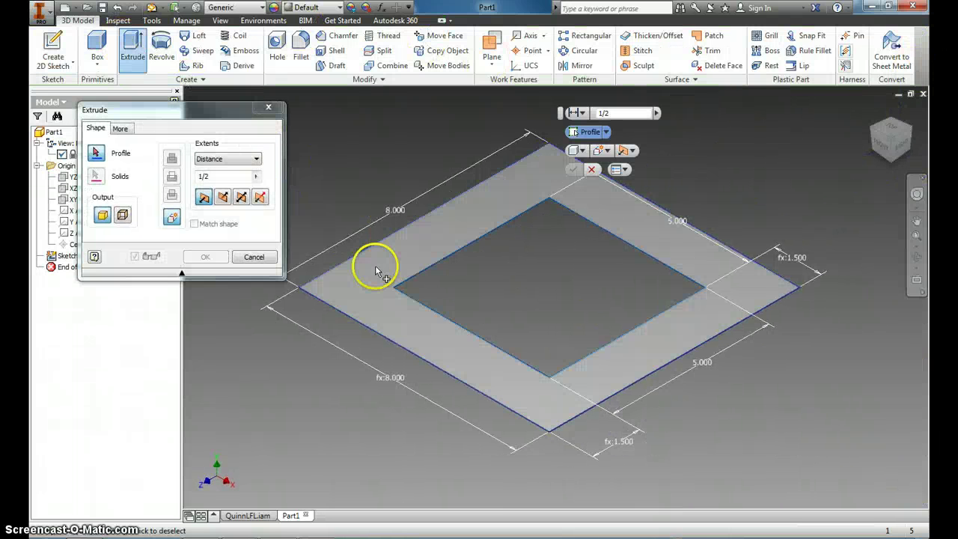
click(374, 267)
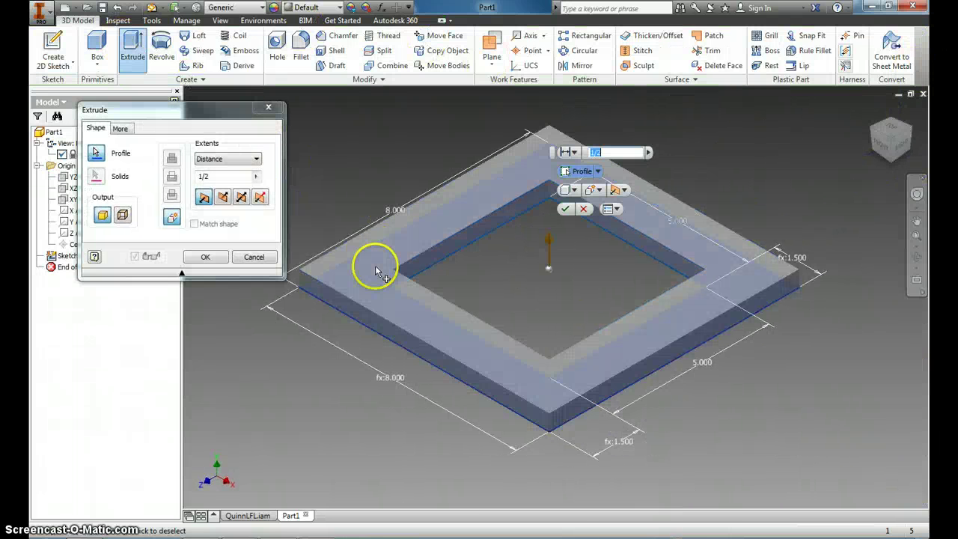
click(213, 256)
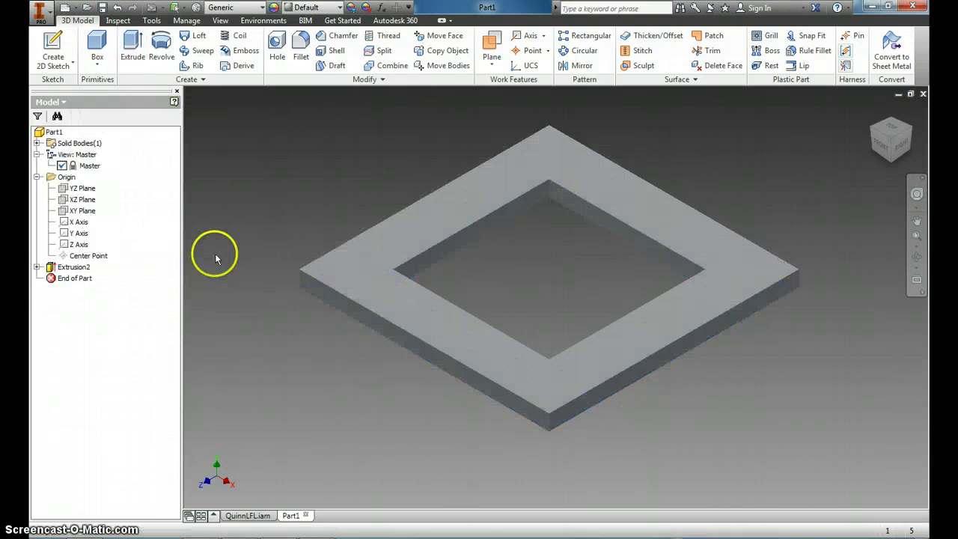
- Reopen Sketch3 under Extrusion2 and change the outer square's size to 10
click(36, 266)
click(75, 278)
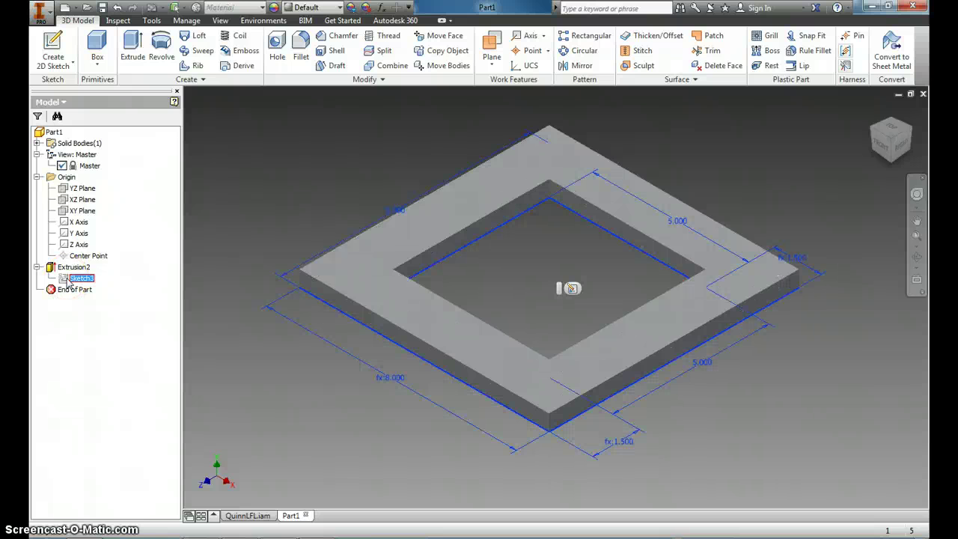
double_click(67, 280)
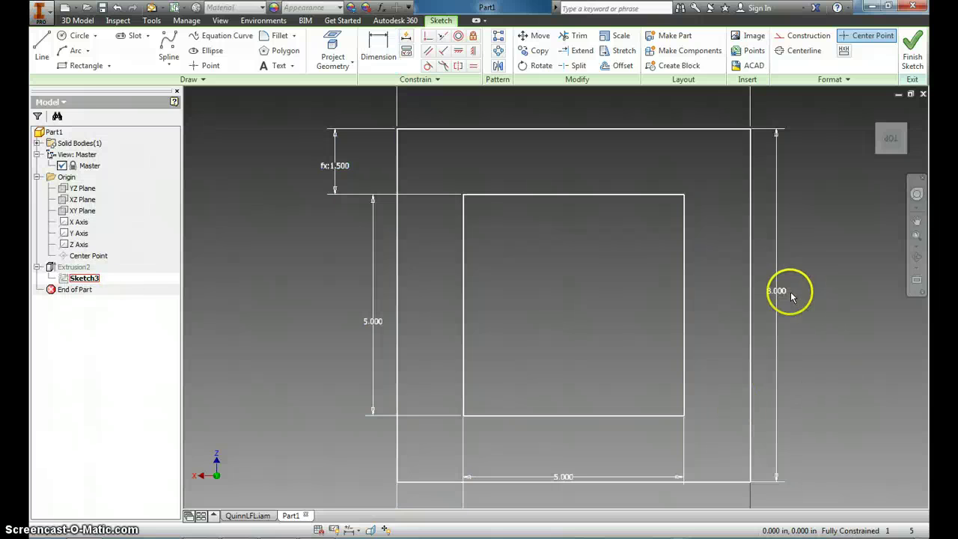
double_click(780, 291)
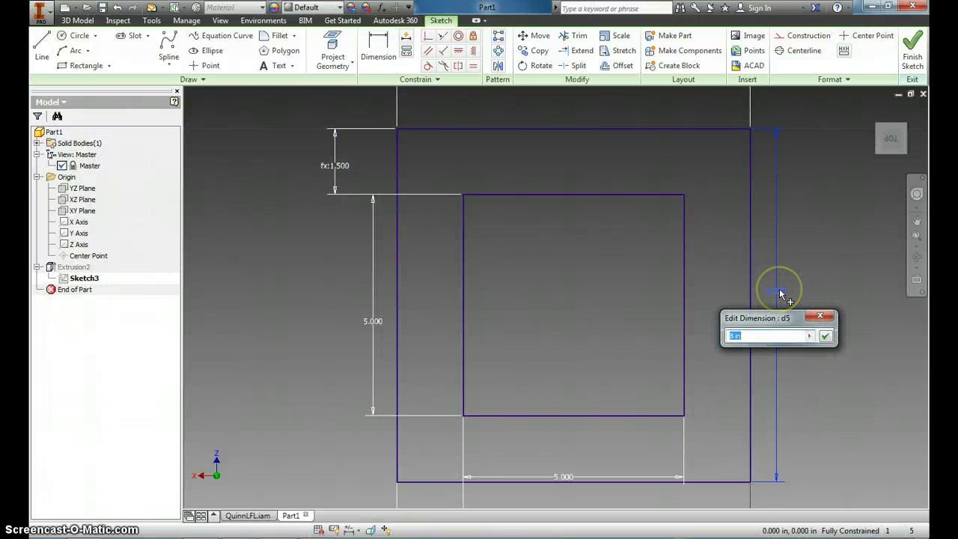
text(10)
key(Return)
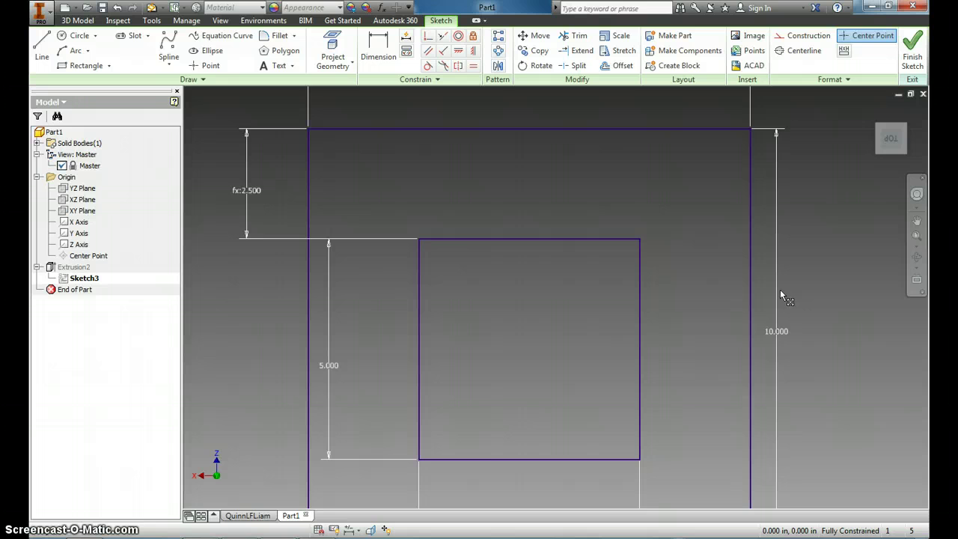
scroll(766, 299, down, 3)
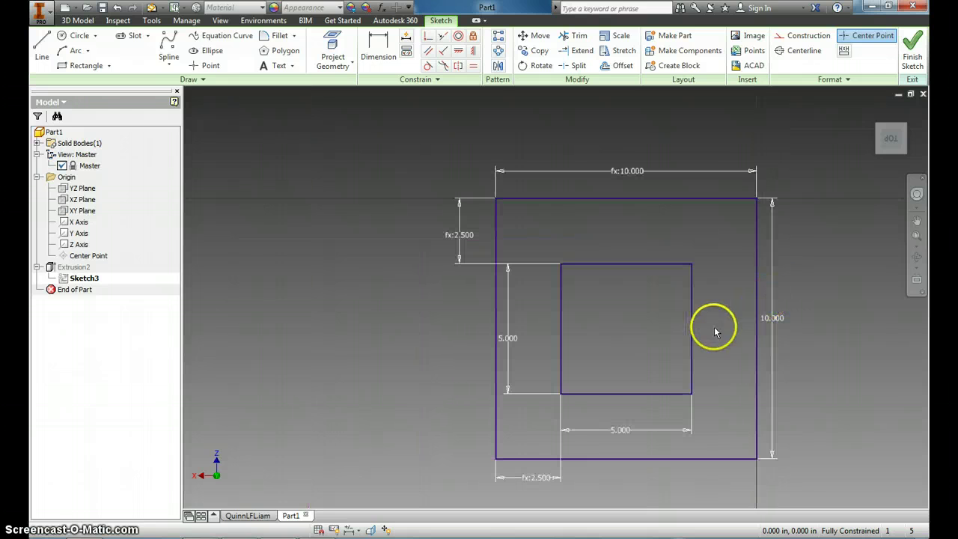